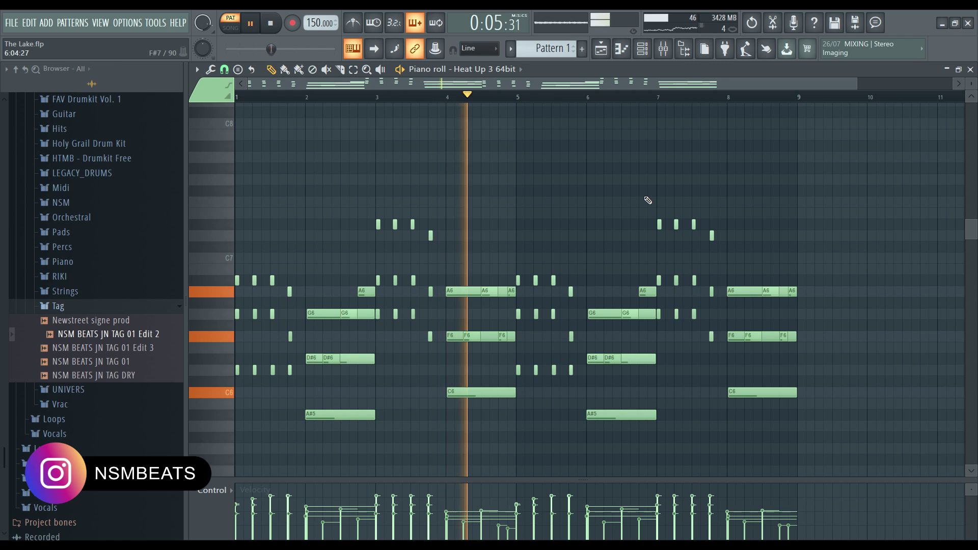
Stop Pattern 1 and audition Pattern 4's Heat Up 3 64bit #2 notes in the piano roll, closing it when done
{"action": "key", "text": "space"}
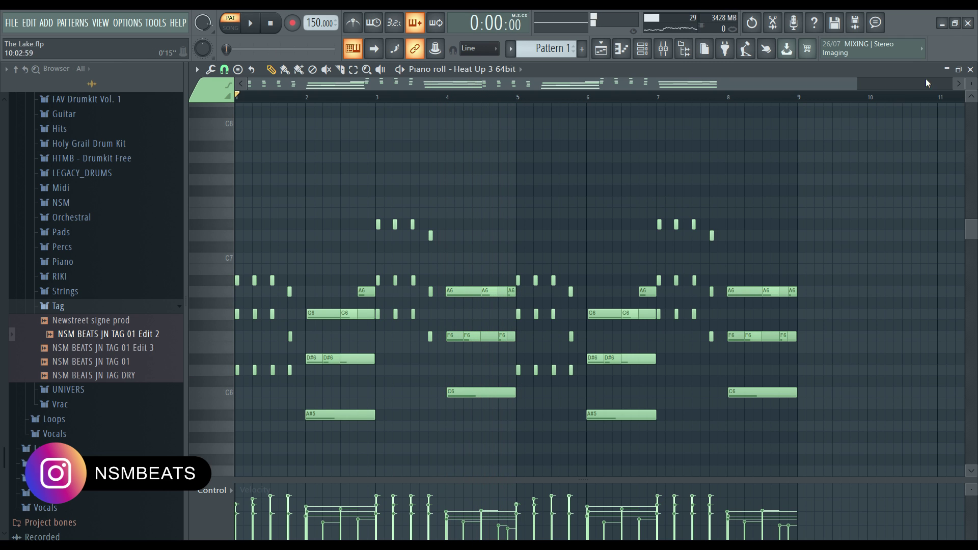
{"action": "left_click", "coordinate": [970, 69]}
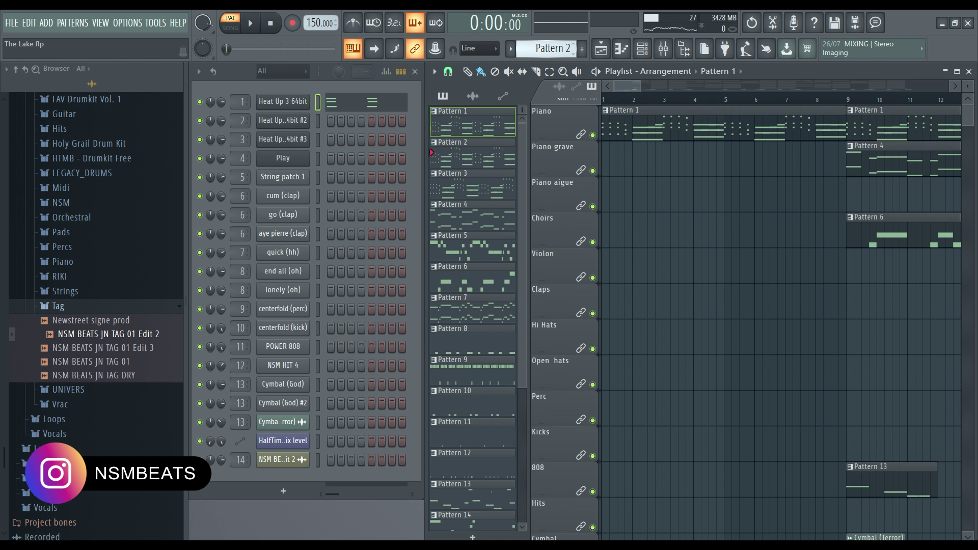
{"action": "left_click_drag", "start_coordinate": [542, 48], "coordinate": [543, 43]}
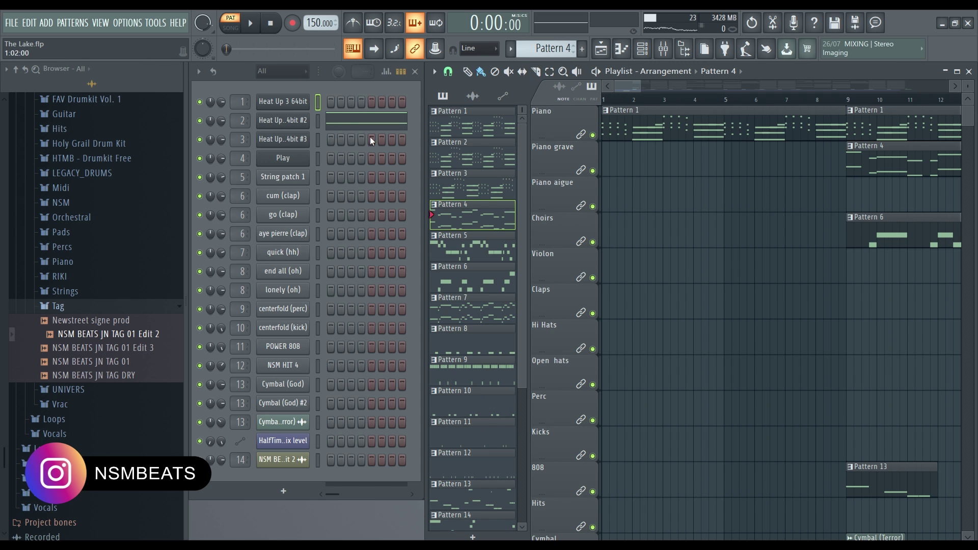
{"action": "left_click", "coordinate": [358, 123]}
{"action": "key", "text": "space"}
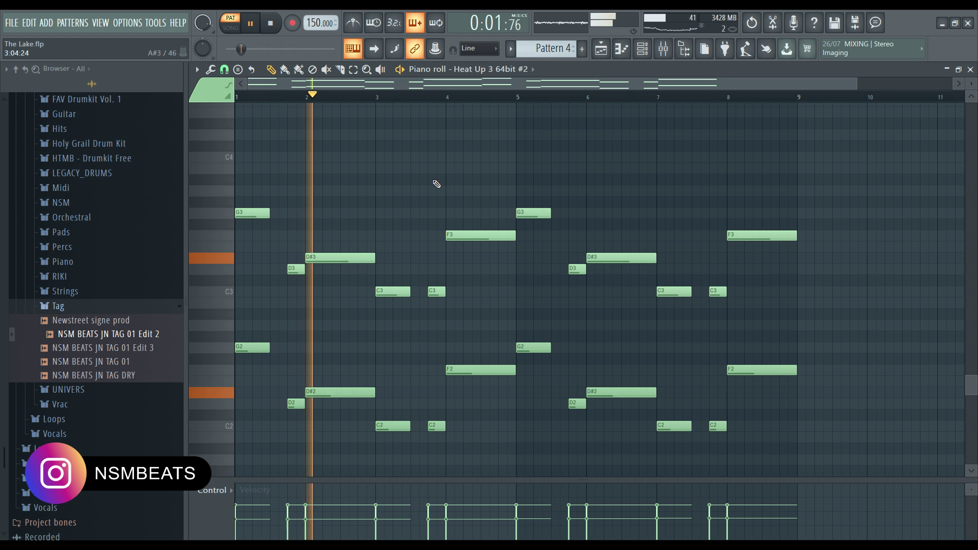
{"action": "scroll", "coordinate": [436, 183], "scroll_direction": "down", "scroll_amount": 2}
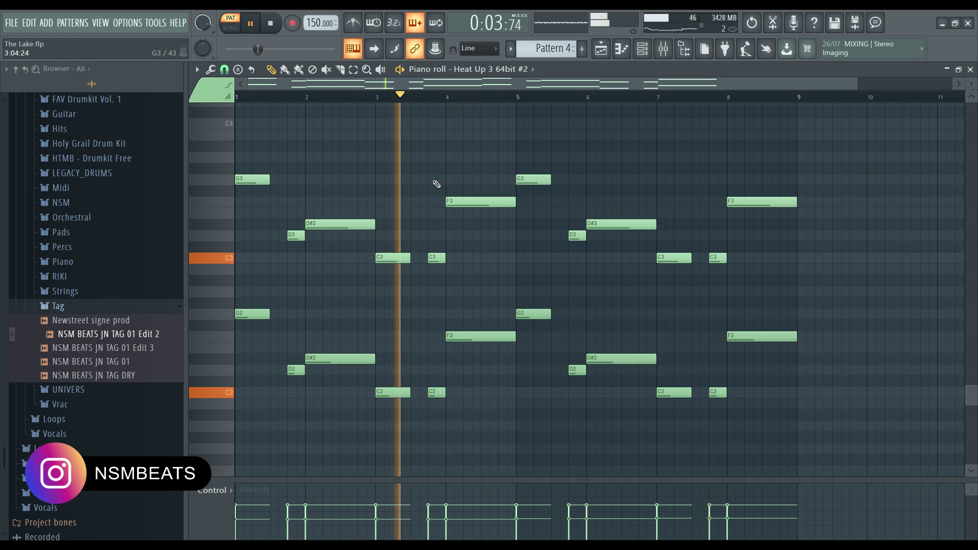
{"action": "key", "text": "space"}
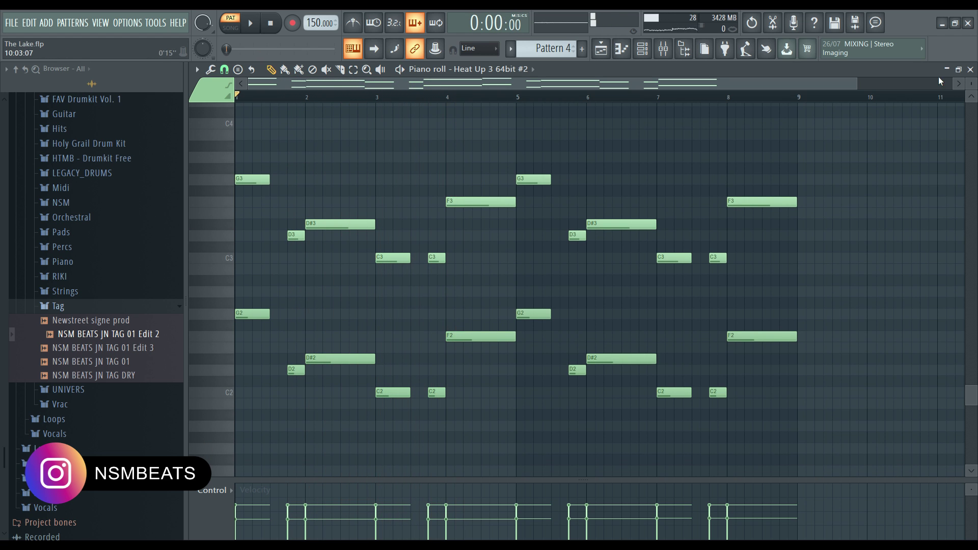
{"action": "left_click", "coordinate": [970, 70]}
Audition Pattern 5's Heat Up 3 64bit #3 melody in the piano roll and close it
{"action": "scroll", "coordinate": [543, 51], "scroll_direction": "down", "scroll_amount": 1}
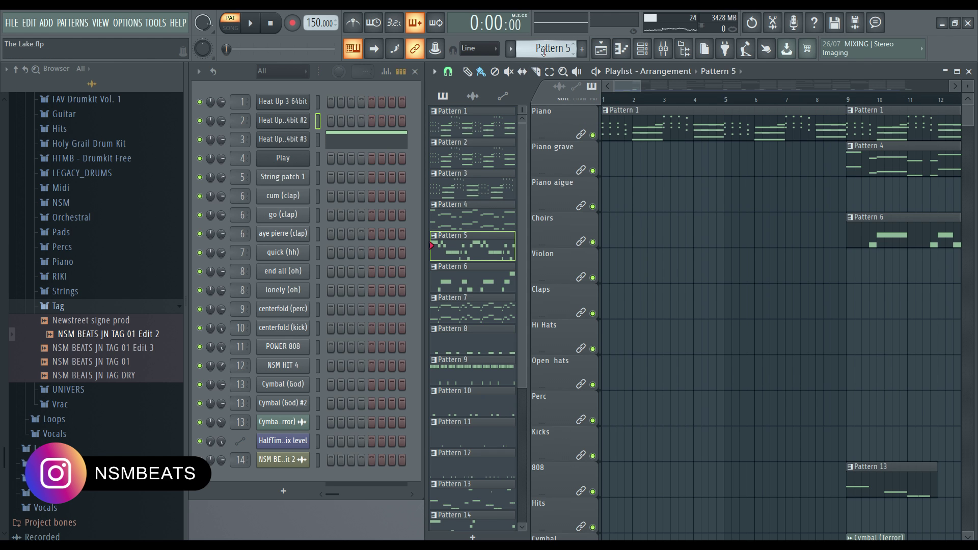
{"action": "left_click", "coordinate": [353, 148]}
{"action": "key", "text": "space"}
{"action": "scroll", "coordinate": [391, 166], "scroll_direction": "up", "scroll_amount": 4}
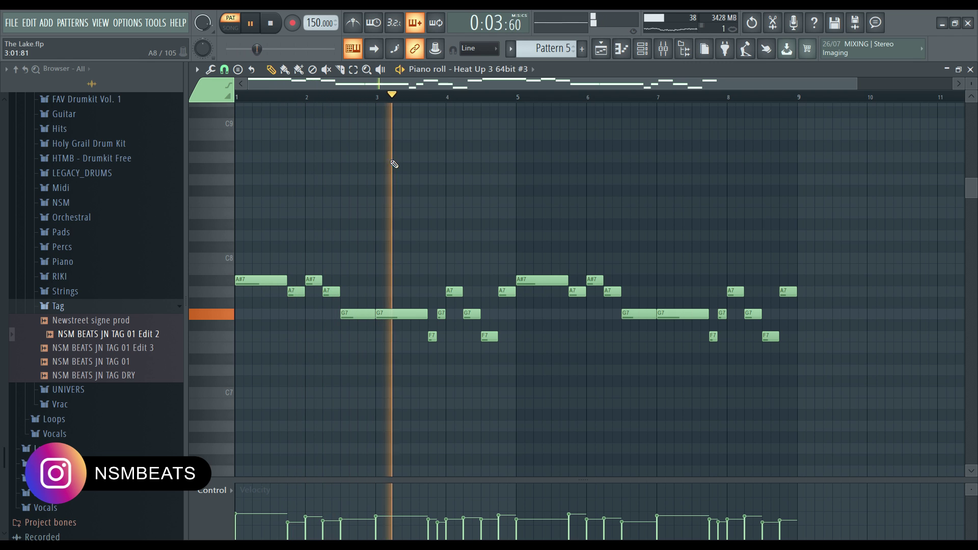
{"action": "key", "text": "space"}
{"action": "left_click", "coordinate": [972, 70]}
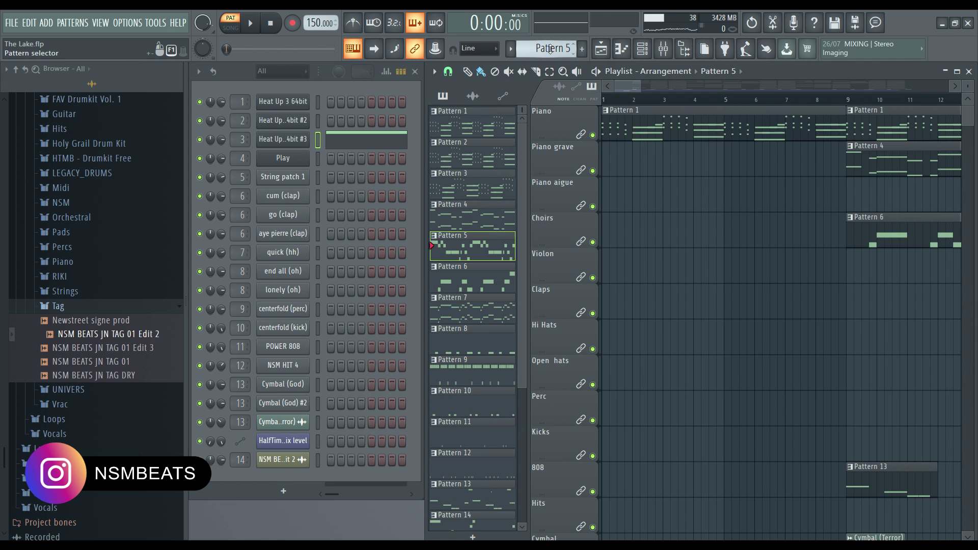
Audition Pattern 6's Play channel notes in the piano roll and close it
{"action": "scroll", "coordinate": [550, 48], "scroll_direction": "down", "scroll_amount": 1}
{"action": "left_click", "coordinate": [370, 155]}
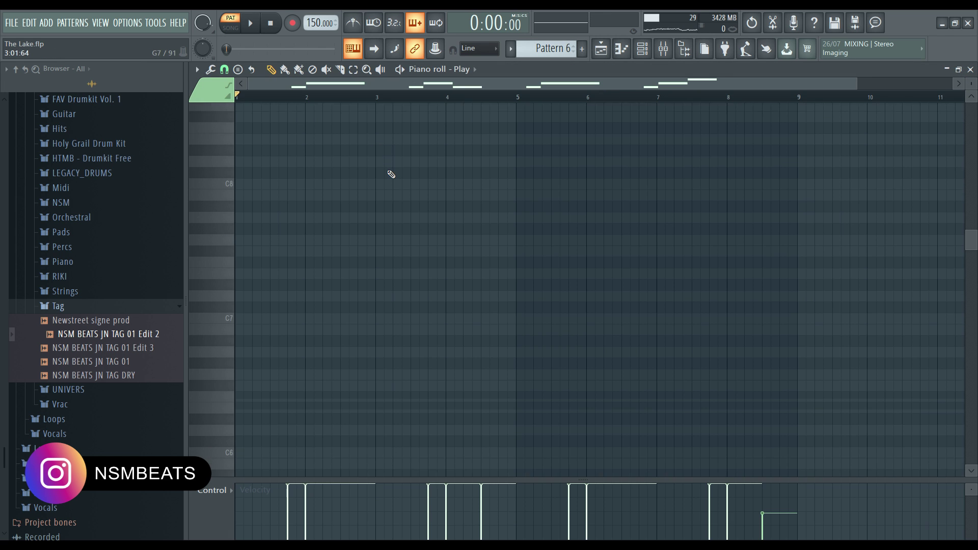
{"action": "key", "text": "space"}
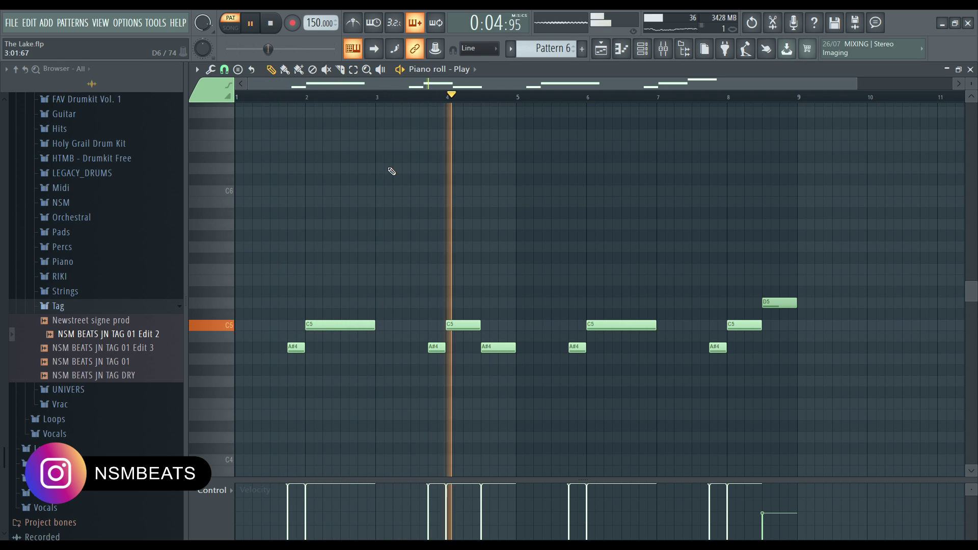
{"action": "key", "text": "space"}
{"action": "left_click", "coordinate": [970, 69]}
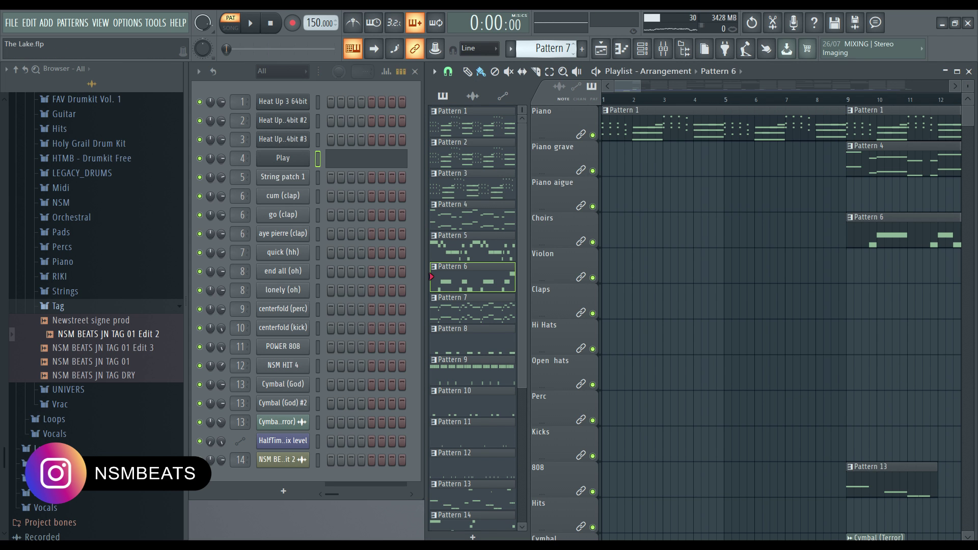
Audition Pattern 7's String patch 1 notes in the piano roll and close it
{"action": "left_click_drag", "start_coordinate": [548, 48], "coordinate": [547, 43]}
{"action": "left_click", "coordinate": [350, 183]}
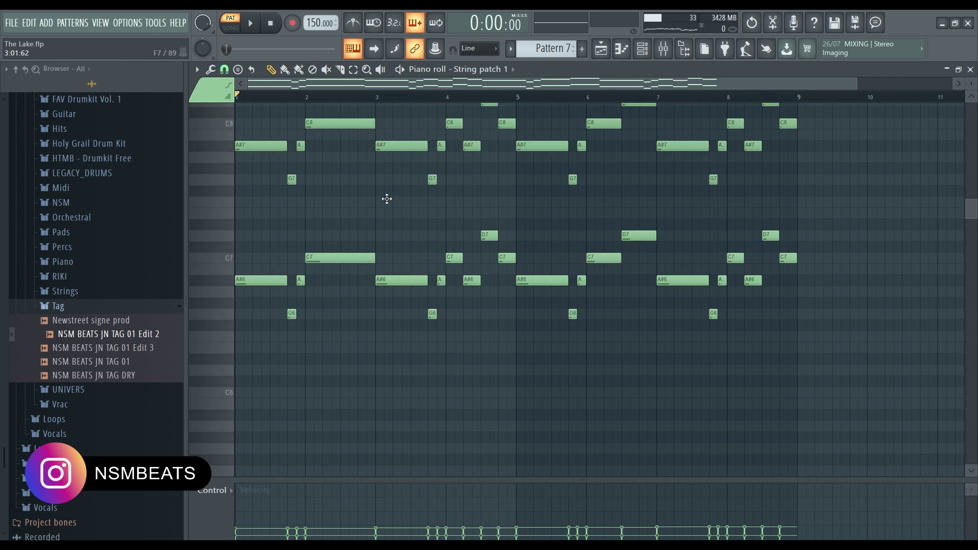
{"action": "key", "text": "space"}
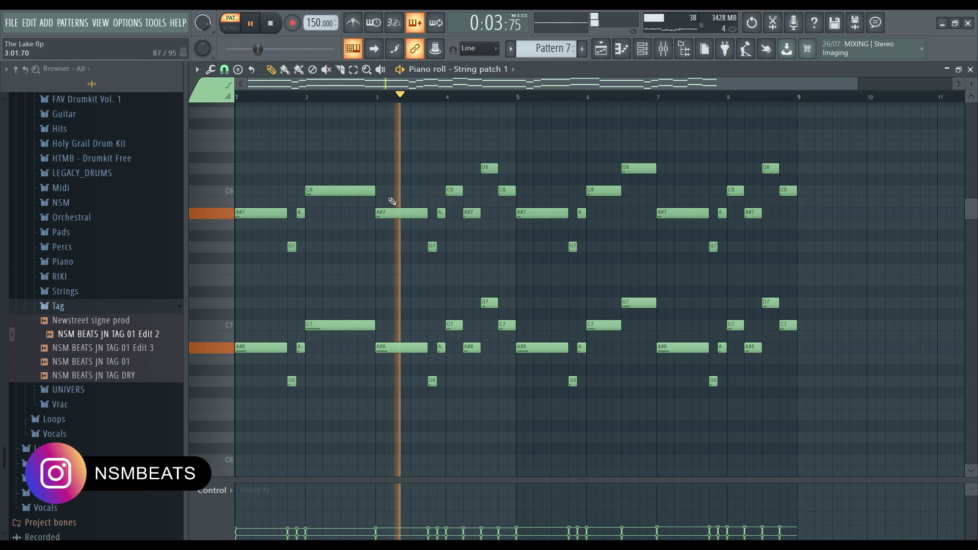
{"action": "key", "text": "space"}
{"action": "left_click", "coordinate": [971, 70]}
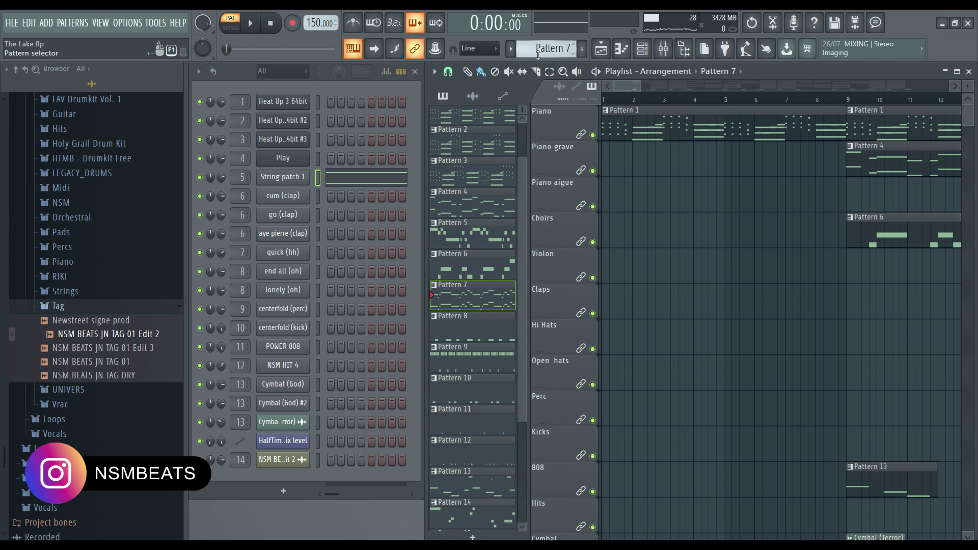
Audition Pattern 8's clap notes from the first clap channel in the piano roll and close it
{"action": "scroll", "coordinate": [540, 50], "scroll_direction": "down", "scroll_amount": 1}
{"action": "left_click", "coordinate": [361, 201]}
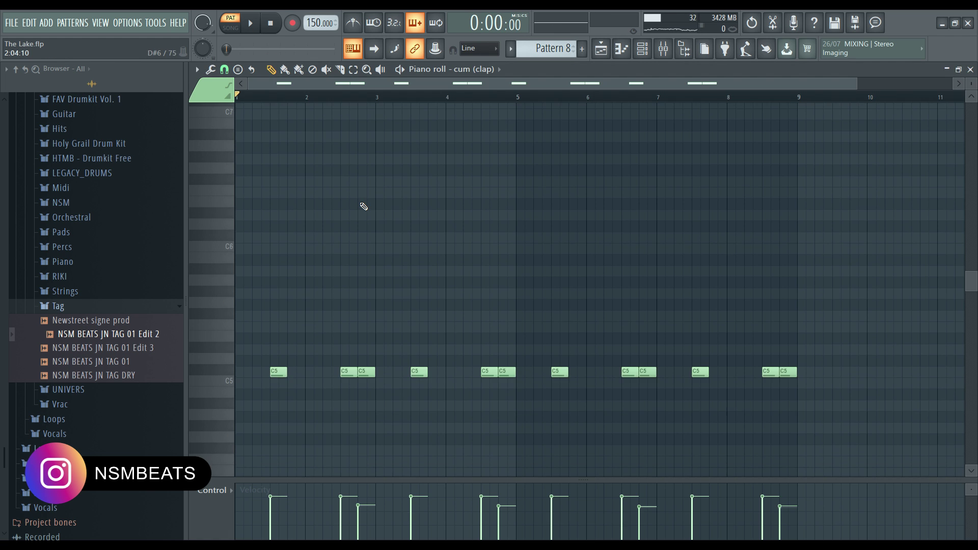
{"action": "key", "text": "space"}
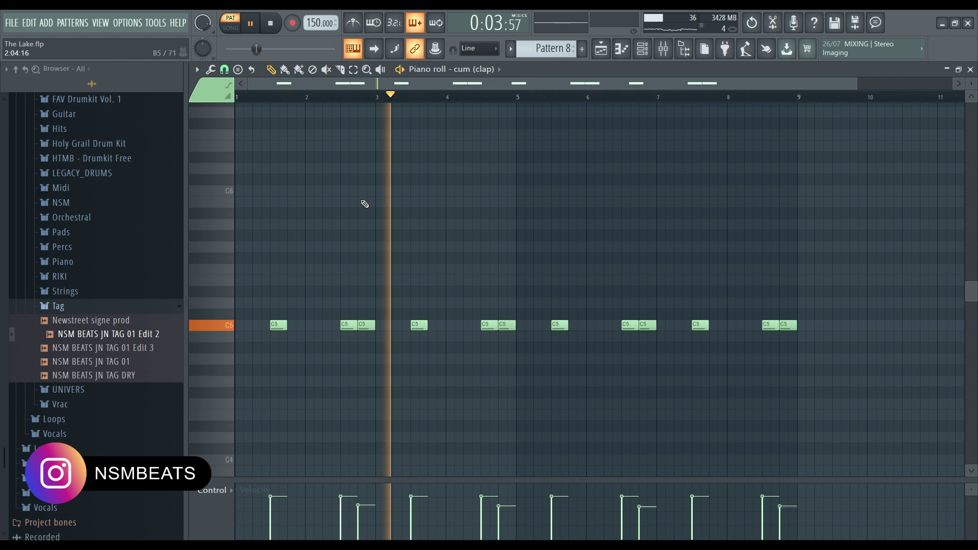
{"action": "key", "text": "space"}
{"action": "left_click", "coordinate": [971, 70]}
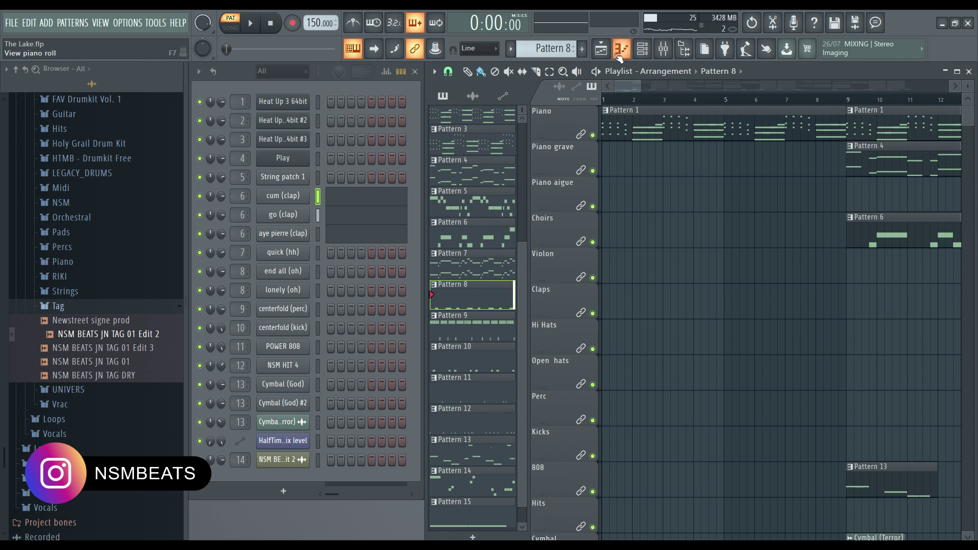
Audition Pattern 9's quick (hh) hi-hat notes in the piano roll and close it
{"action": "scroll", "coordinate": [550, 51], "scroll_direction": "down", "scroll_amount": 1}
{"action": "left_click", "coordinate": [351, 263]}
{"action": "key", "text": "space"}
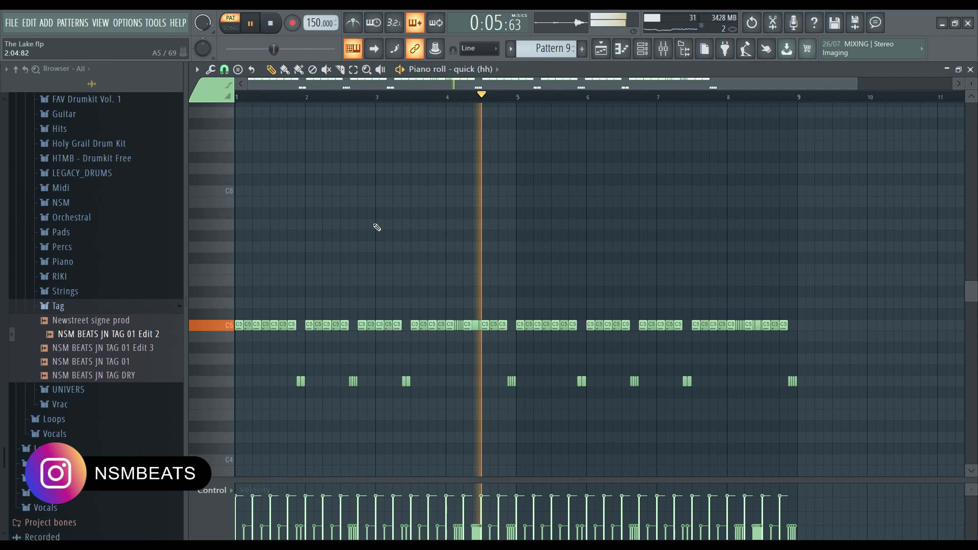
{"action": "key", "text": "space"}
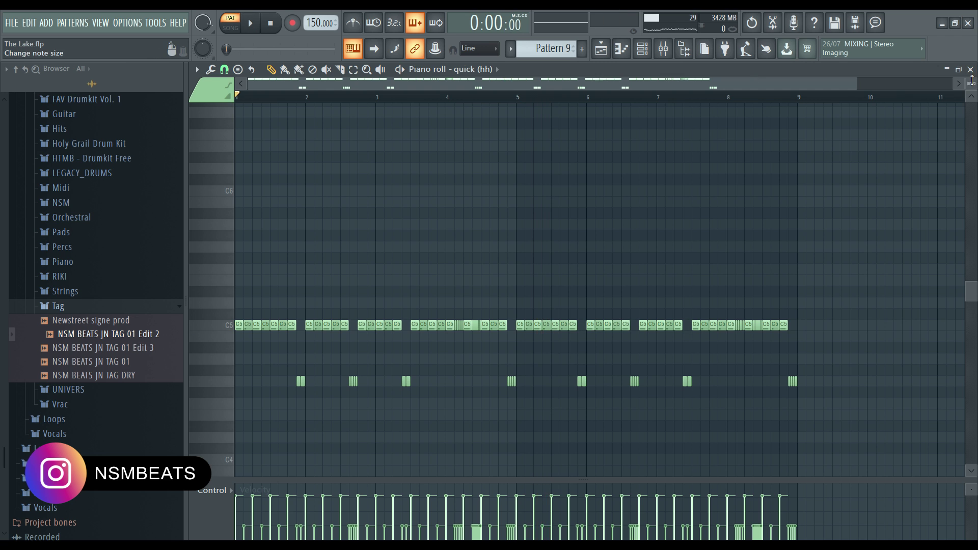
{"action": "left_click", "coordinate": [972, 70]}
Audition Pattern 10's open hats from the end all (oh) channel's piano roll, closing it and stopping playback
{"action": "scroll", "coordinate": [551, 49], "scroll_direction": "down", "scroll_amount": 1}
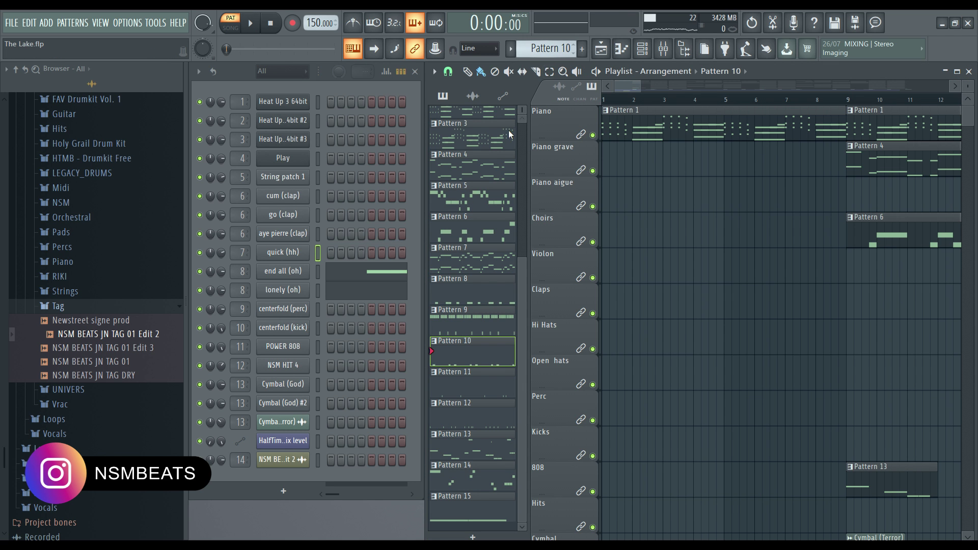
{"action": "left_click", "coordinate": [370, 283]}
{"action": "key", "text": "space"}
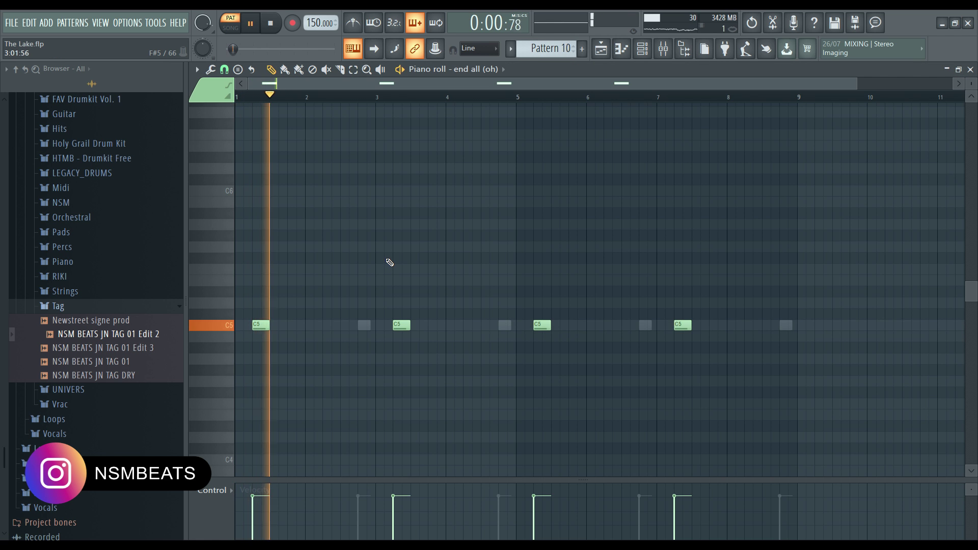
{"action": "left_click", "coordinate": [970, 69]}
{"action": "key", "text": "space"}
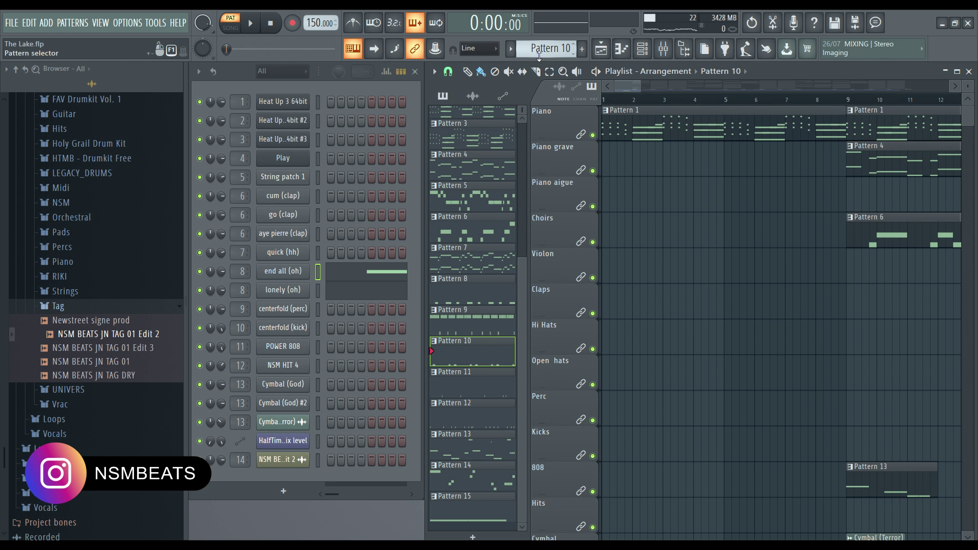
Audition Pattern 11's centerfold (perc) notes in the piano roll and close it
{"action": "scroll", "coordinate": [537, 56], "scroll_direction": "down", "scroll_amount": 1}
{"action": "left_click", "coordinate": [355, 310]}
{"action": "key", "text": "space"}
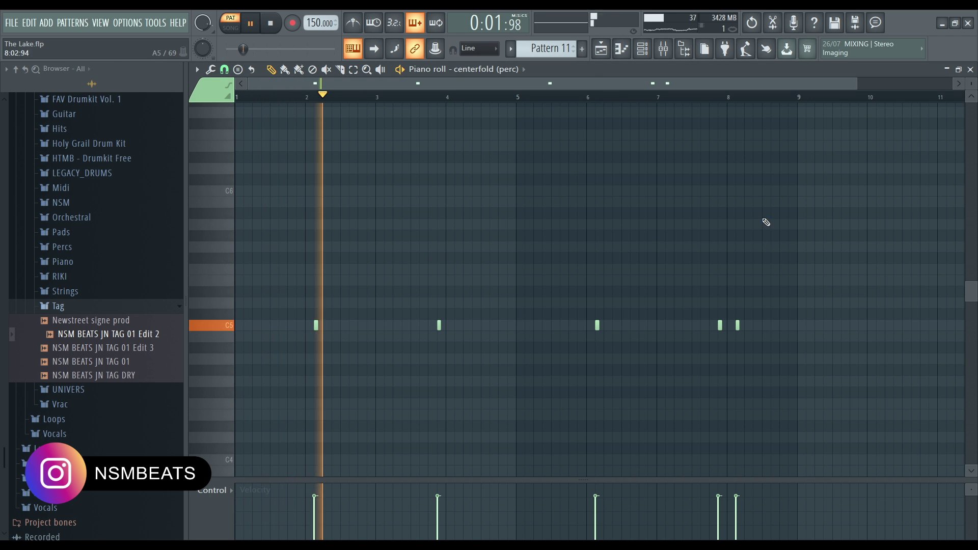
{"action": "key", "text": "space"}
{"action": "left_click", "coordinate": [970, 70]}
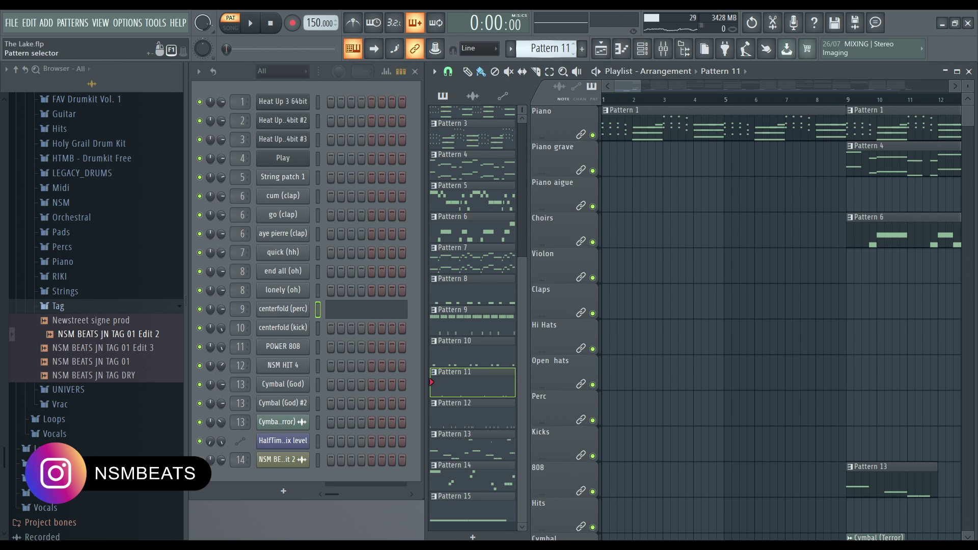
Audition Pattern 12's centerfold (kick) notes in the piano roll and close it
{"action": "scroll", "coordinate": [552, 49], "scroll_direction": "down", "scroll_amount": 1}
{"action": "left_click", "coordinate": [384, 337]}
{"action": "key", "text": "space"}
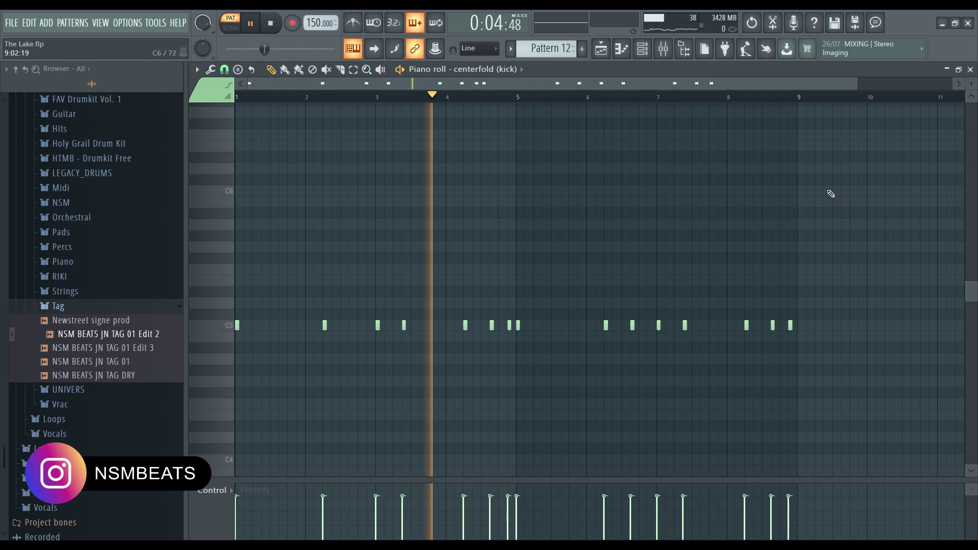
{"action": "key", "text": "space"}
{"action": "left_click", "coordinate": [971, 69]}
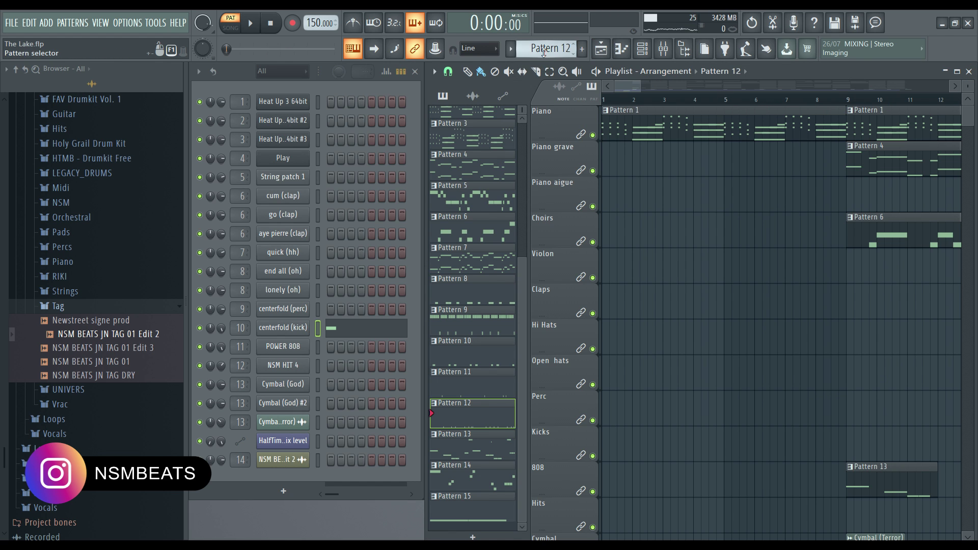
Audition Pattern 13's POWER 808 bass notes in the piano roll and close it
{"action": "scroll", "coordinate": [543, 50], "scroll_direction": "down", "scroll_amount": 1}
{"action": "left_click", "coordinate": [371, 351]}
{"action": "key", "text": "space"}
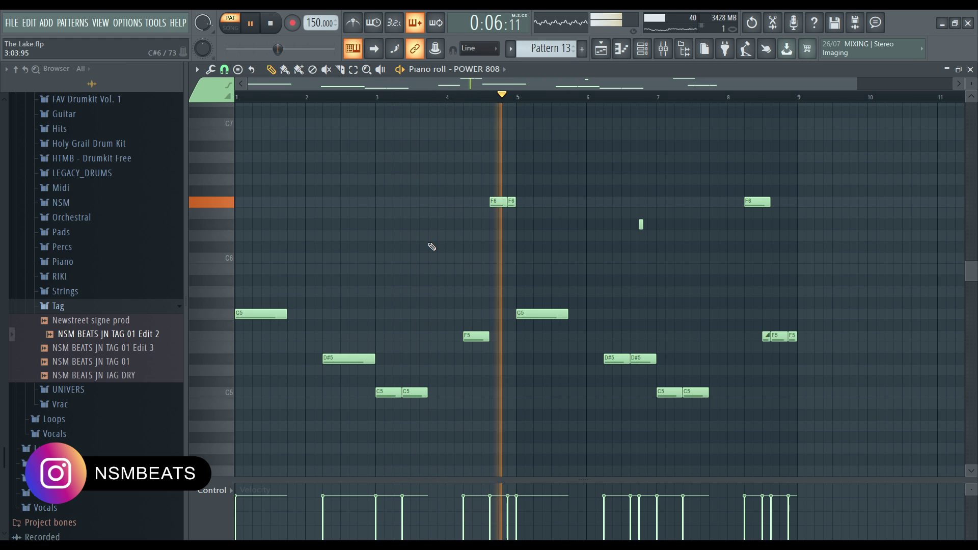
{"action": "key", "text": "space"}
{"action": "left_click", "coordinate": [971, 70]}
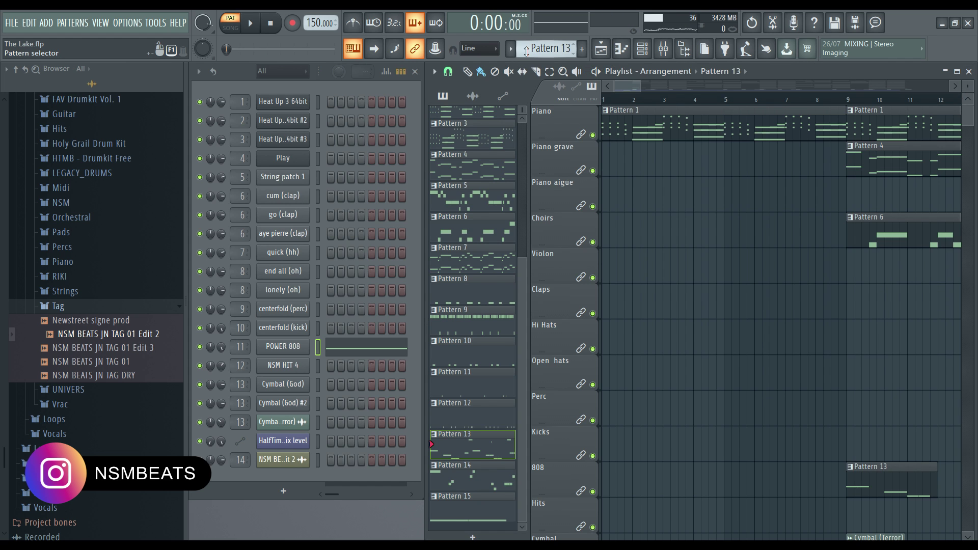
Audition Pattern 14's NSM HIT 4 notes in the piano roll, closing it and stopping playback
{"action": "left_click_drag", "start_coordinate": [549, 48], "coordinate": [549, 44]}
{"action": "left_click", "coordinate": [348, 370]}
{"action": "key", "text": "space"}
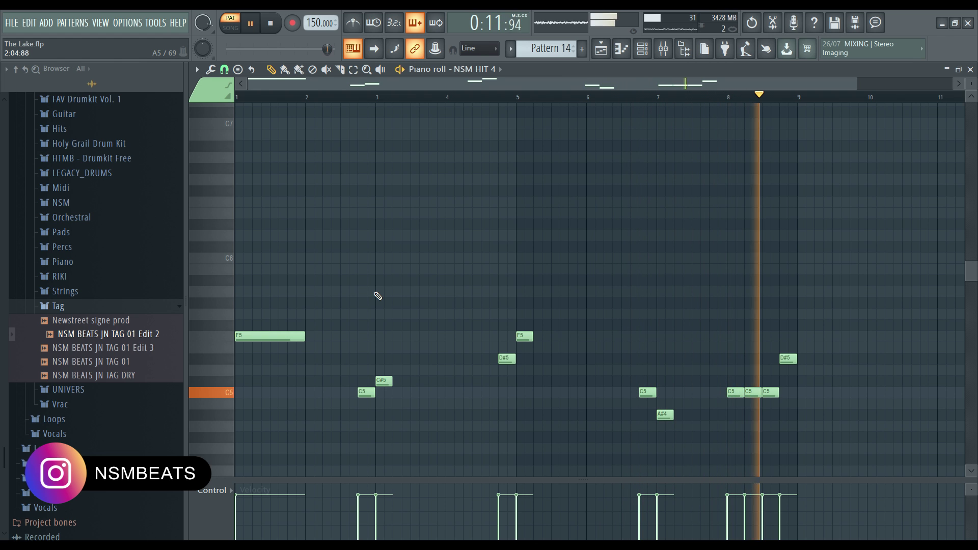
{"action": "left_click", "coordinate": [970, 69]}
{"action": "key", "text": "space"}
Audition Pattern 15's Cymbal (God) note in the piano roll and close it
{"action": "scroll", "coordinate": [550, 49], "scroll_direction": "down", "scroll_amount": 1}
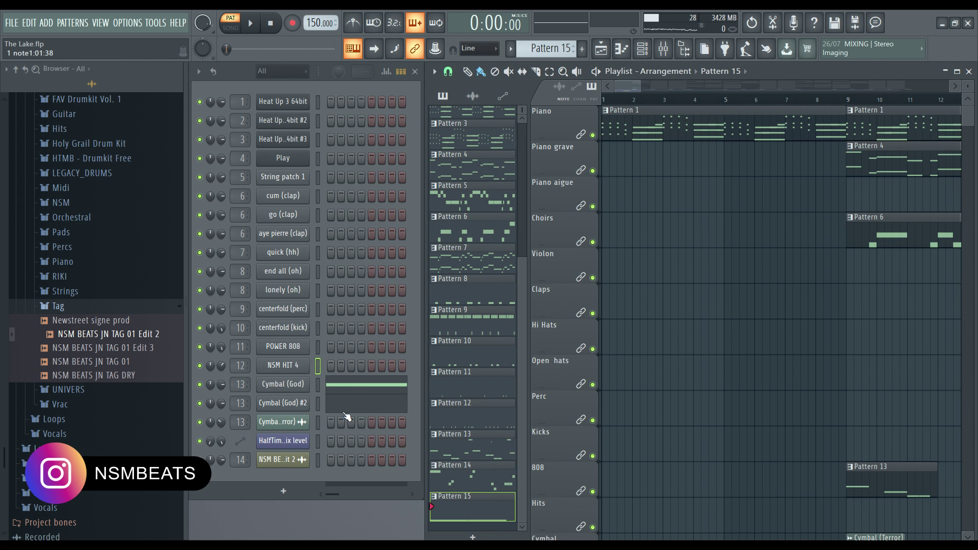
{"action": "left_click", "coordinate": [346, 385]}
{"action": "key", "text": "space"}
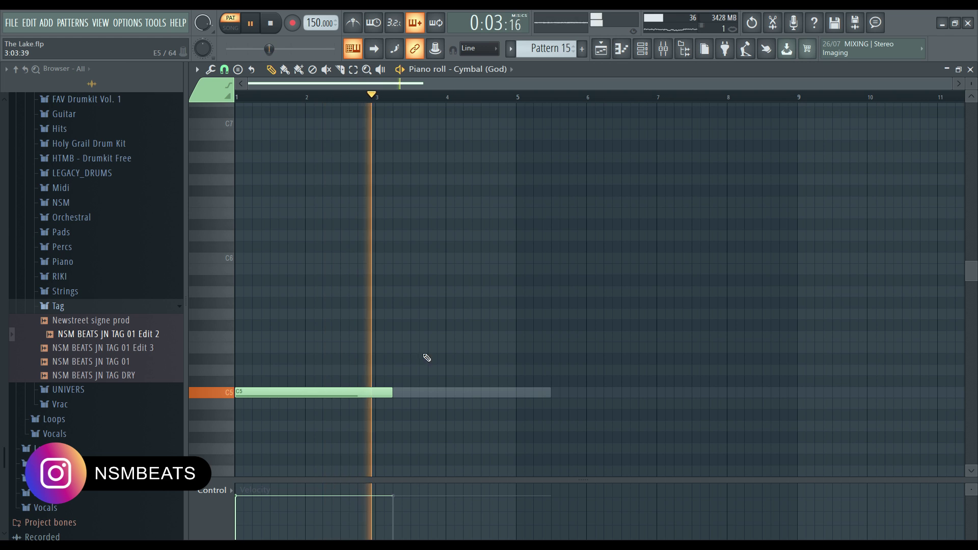
{"action": "key", "text": "space"}
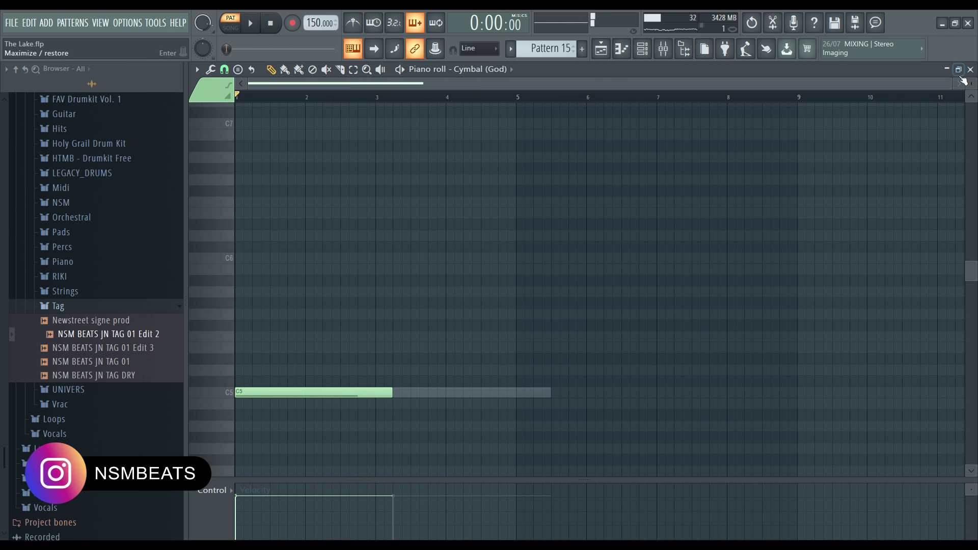
{"action": "left_click", "coordinate": [970, 69]}
Show the whole arrangement in the playlist and play it from the start in Song mode
{"action": "scroll", "coordinate": [569, 51], "scroll_direction": "up", "scroll_amount": 1}
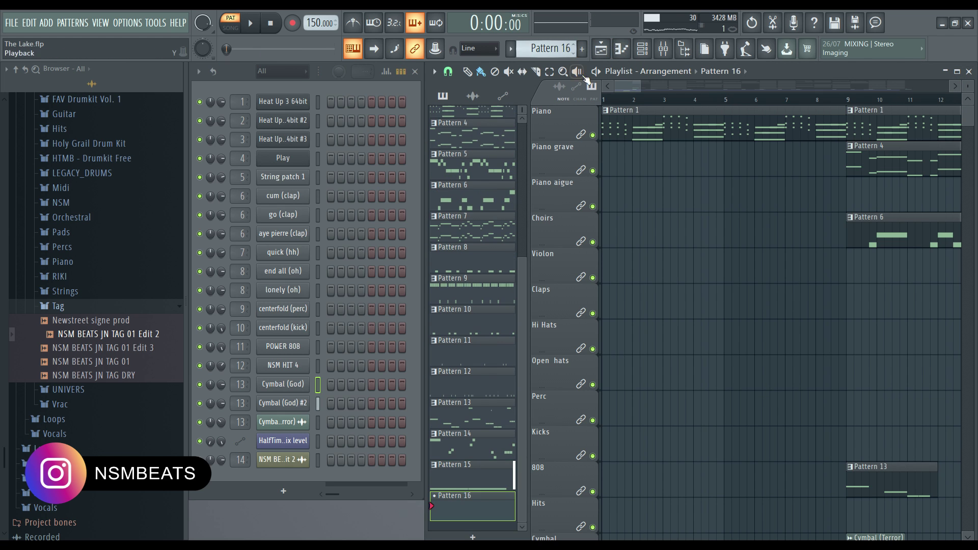
{"action": "left_click_drag", "start_coordinate": [626, 88], "coordinate": [912, 86]}
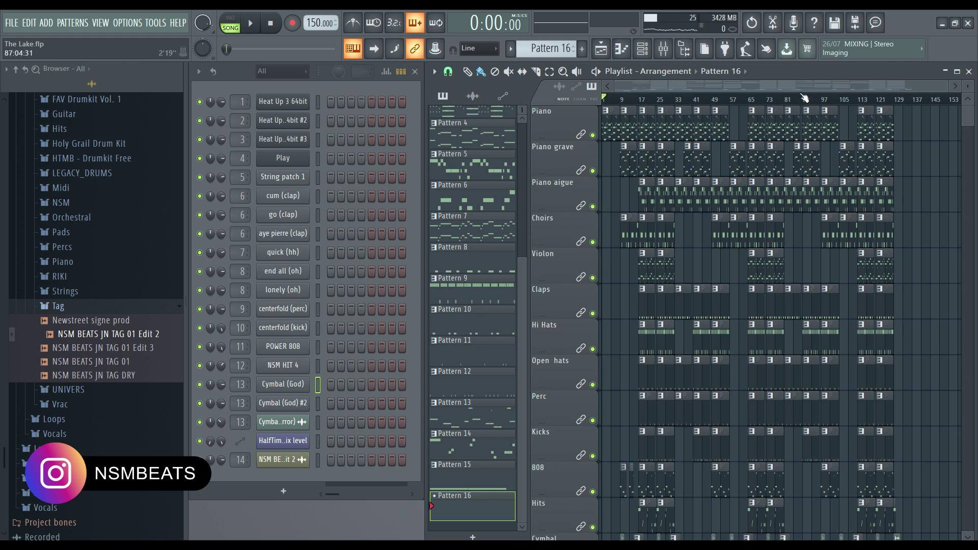
{"action": "scroll", "coordinate": [746, 326], "scroll_direction": "down", "scroll_amount": 2}
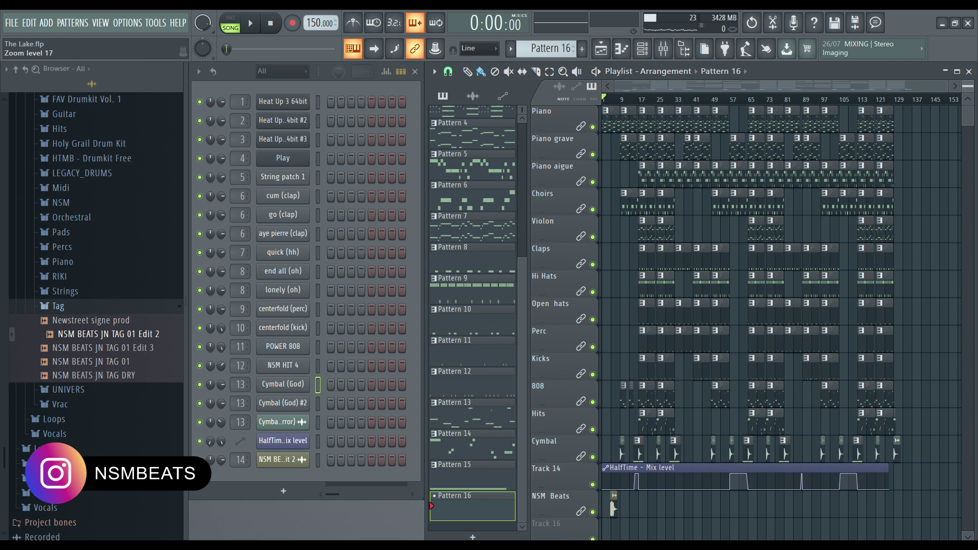
{"action": "left_click_drag", "start_coordinate": [947, 87], "coordinate": [928, 86]}
{"action": "key", "text": "space"}
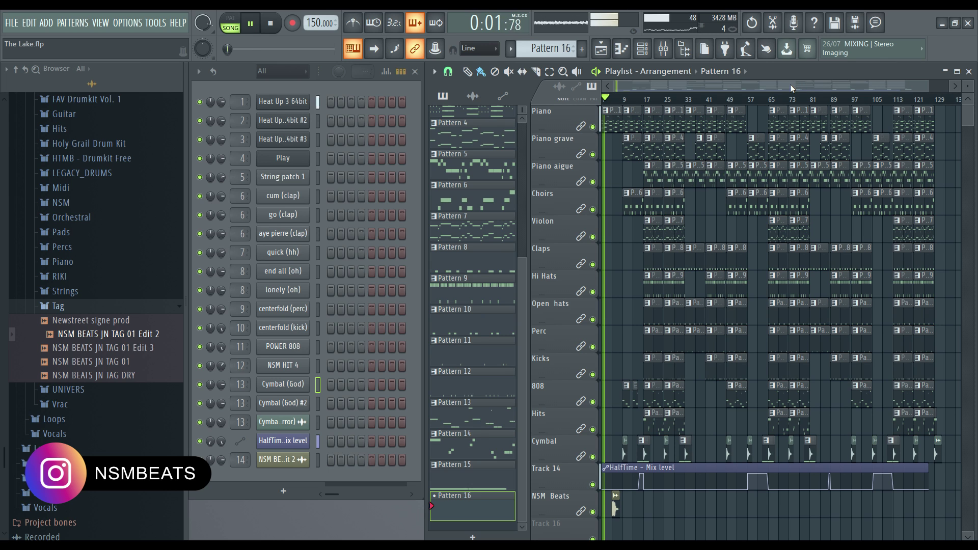